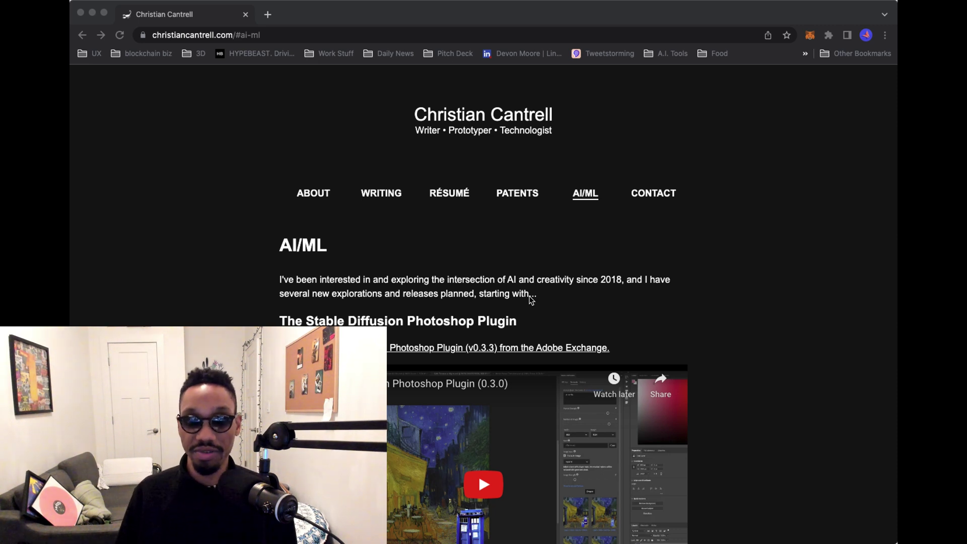
Step: Open the Stable Diffusion Photoshop Plugin v0.3.3 Adobe Exchange listing in a new Chrome tab
click(298, 35)
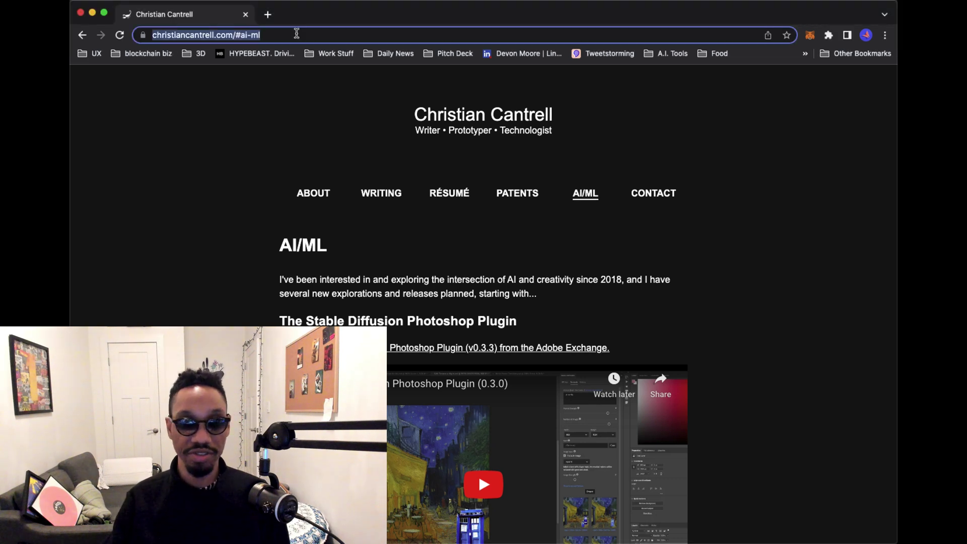
click(499, 347)
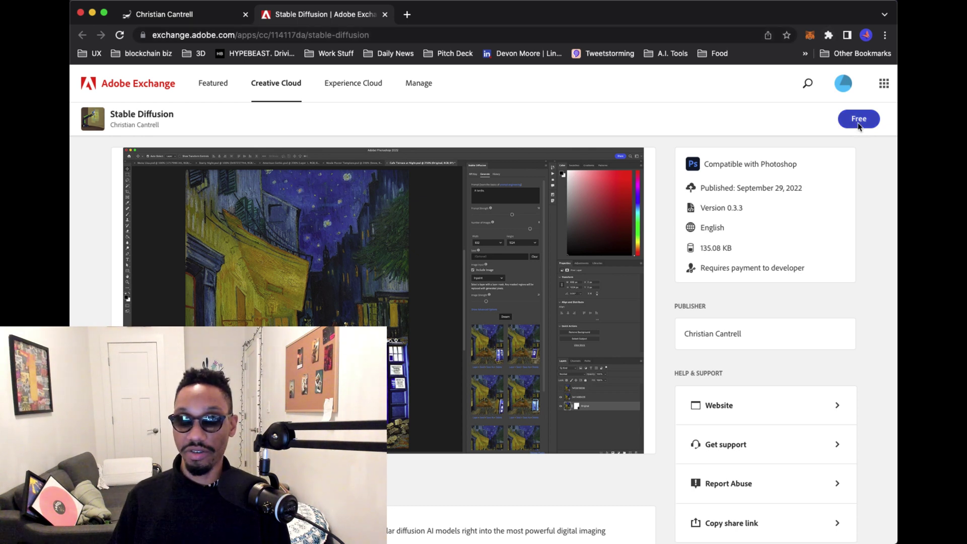
Step: Acquire the free Stable Diffusion plugin from its Adobe Exchange listing
click(859, 121)
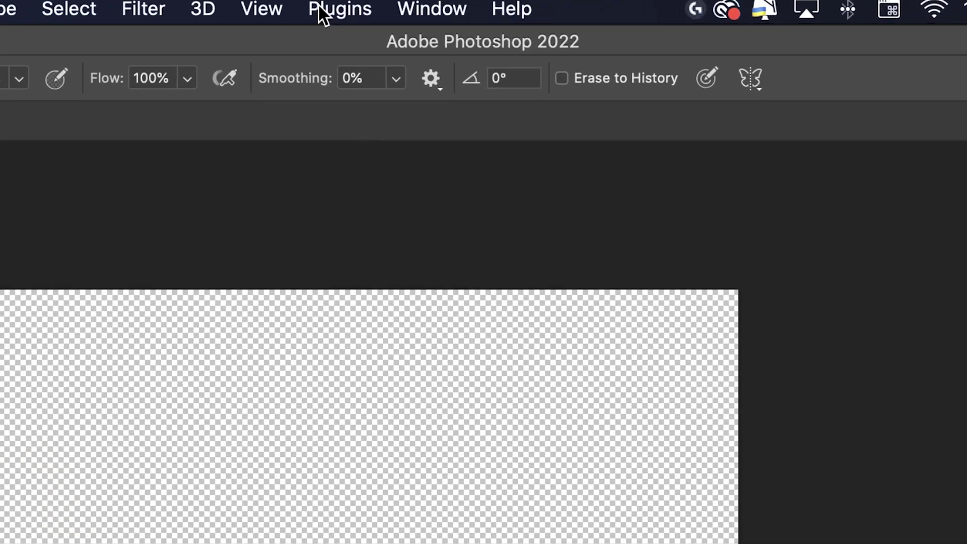
Step: Launch the Stable Diffusion plugin panel from the Plugins menu and dock it at the right edge
click(398, 8)
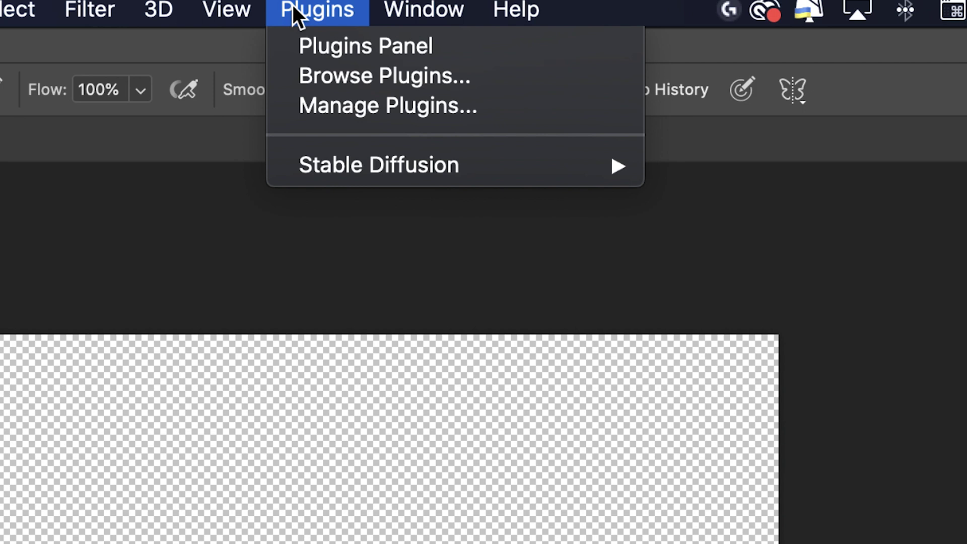
mouse_move(446, 158)
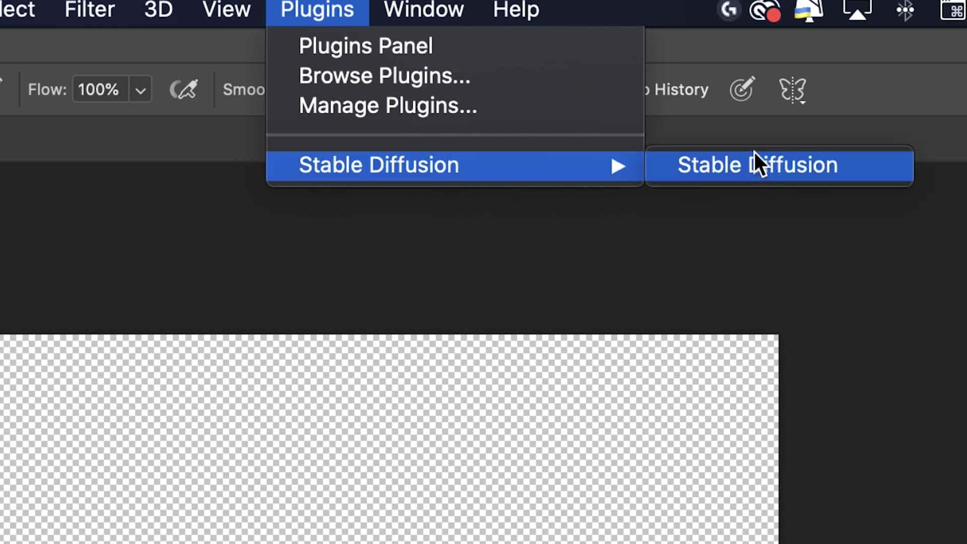
click(752, 165)
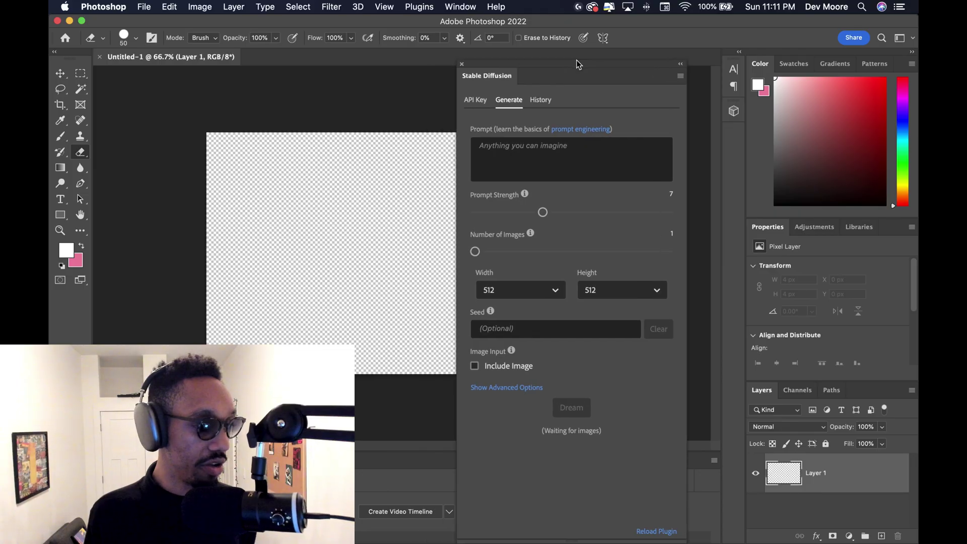
drag(576, 60, 593, 32)
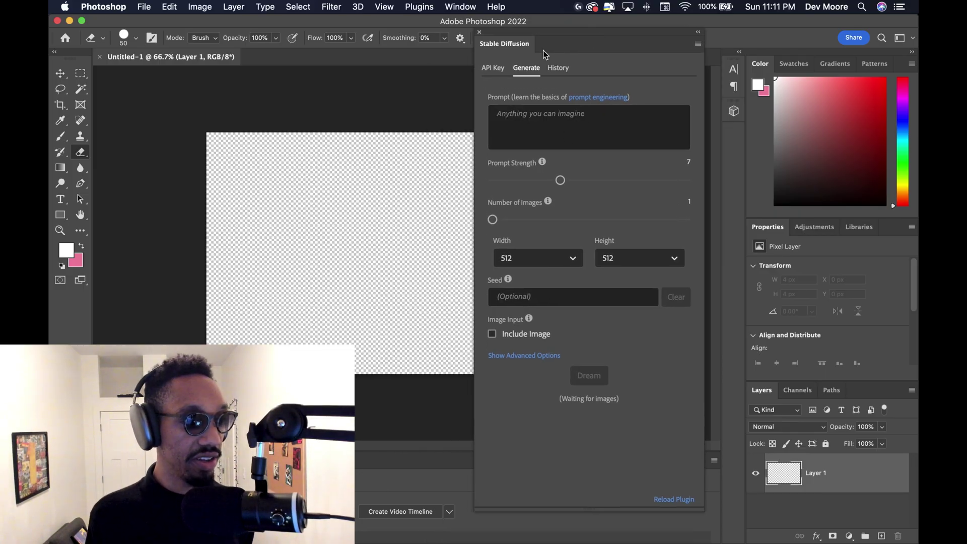
drag(561, 31, 764, 18)
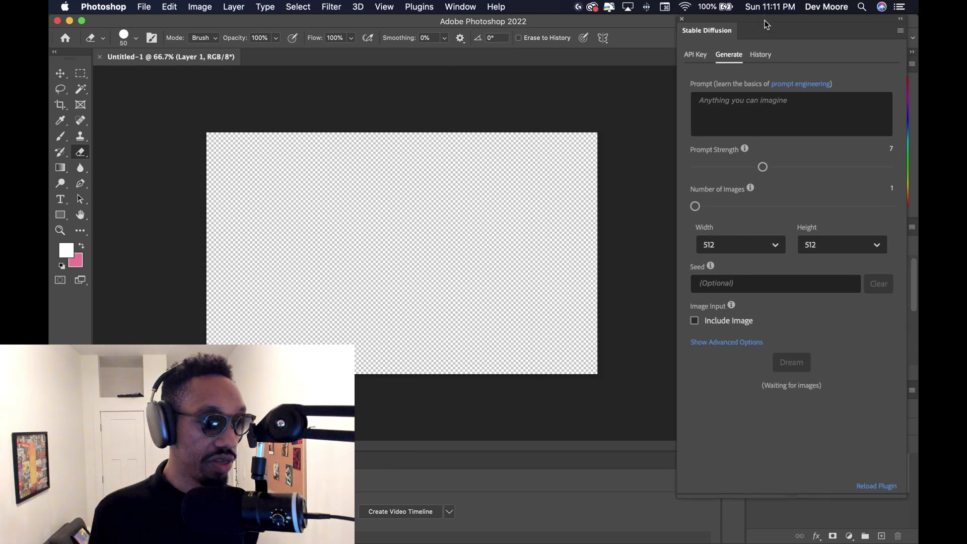
Step: Write the prompt 'Akira in the form of a superhero.' in the Prompt box
click(744, 115)
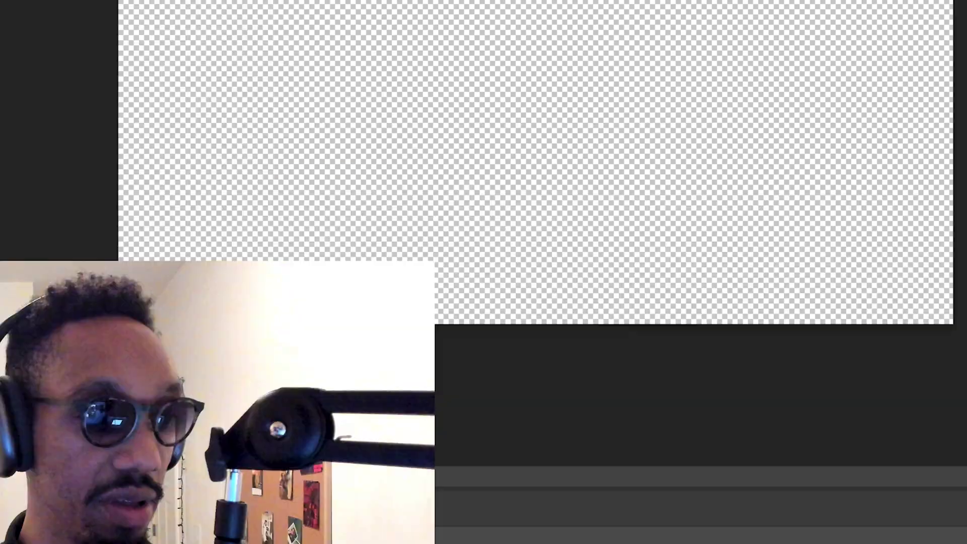
key(BackSpace)
text(in )
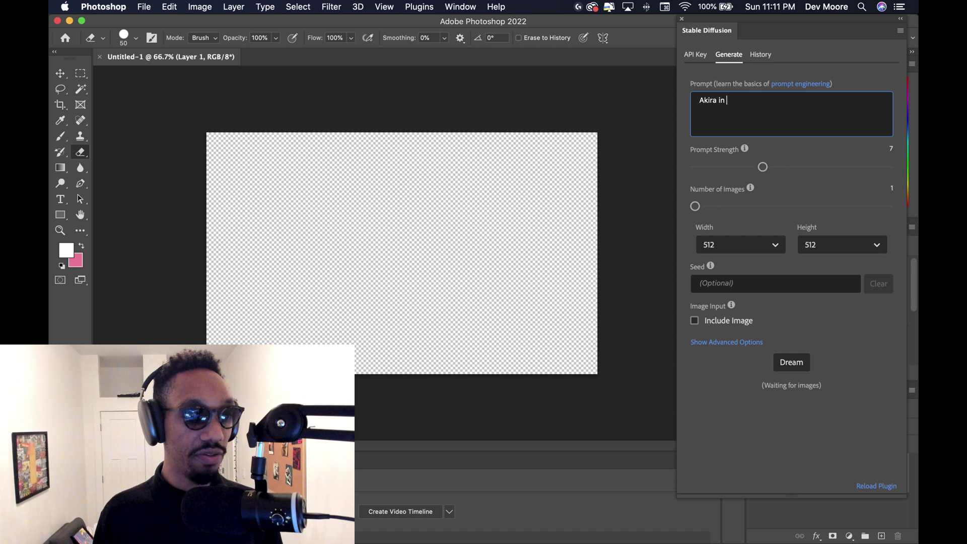
text(the form of a superhero)
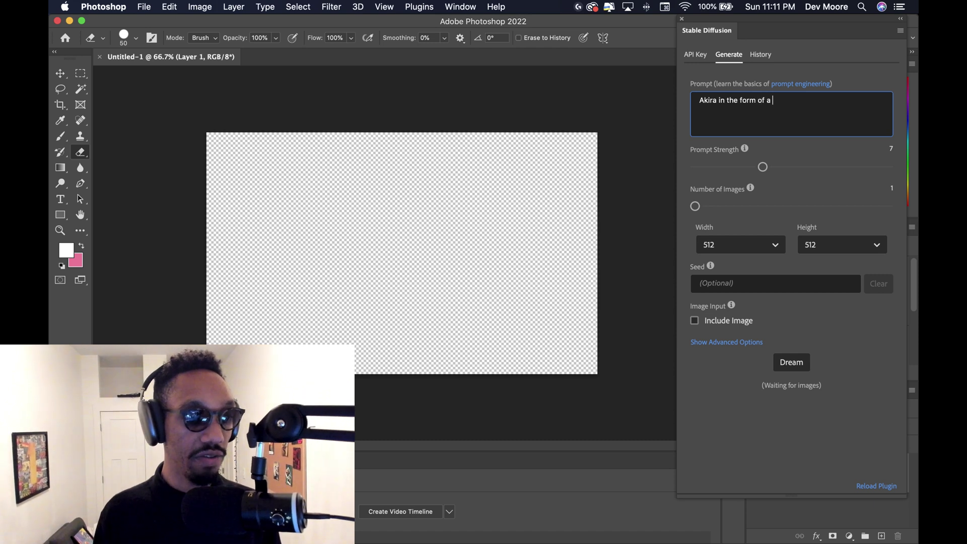
text(.)
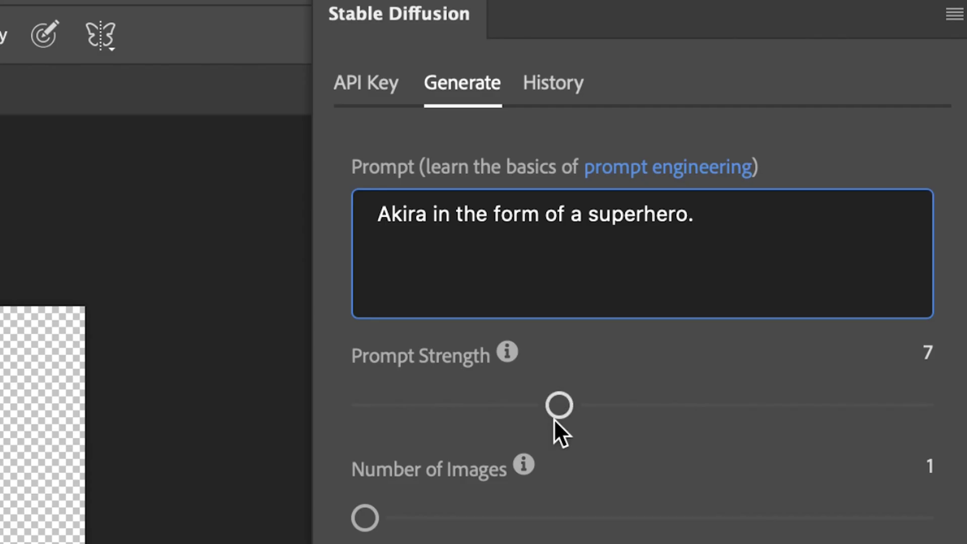
Step: Raise Prompt Strength to 14 and Dream an image of Akira as a superhero
drag(557, 419, 762, 384)
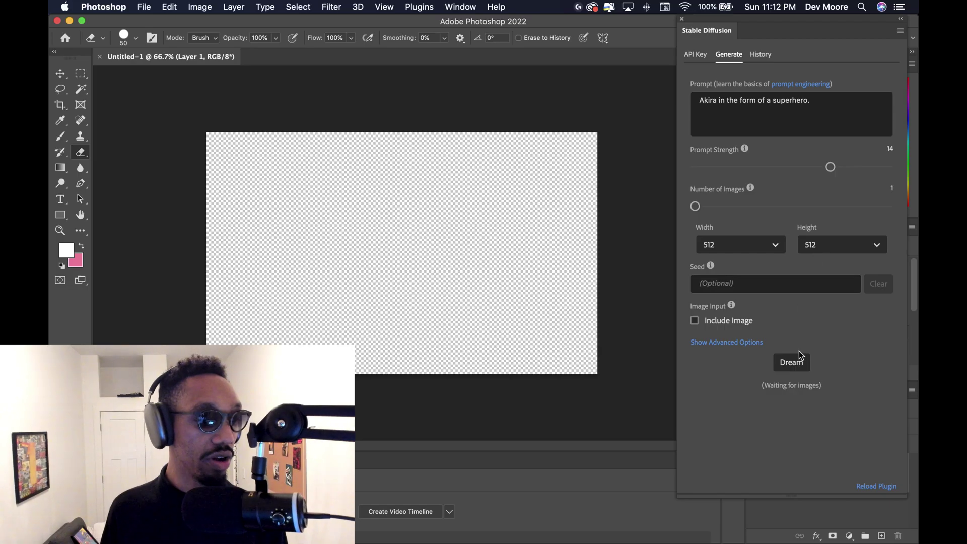
click(790, 365)
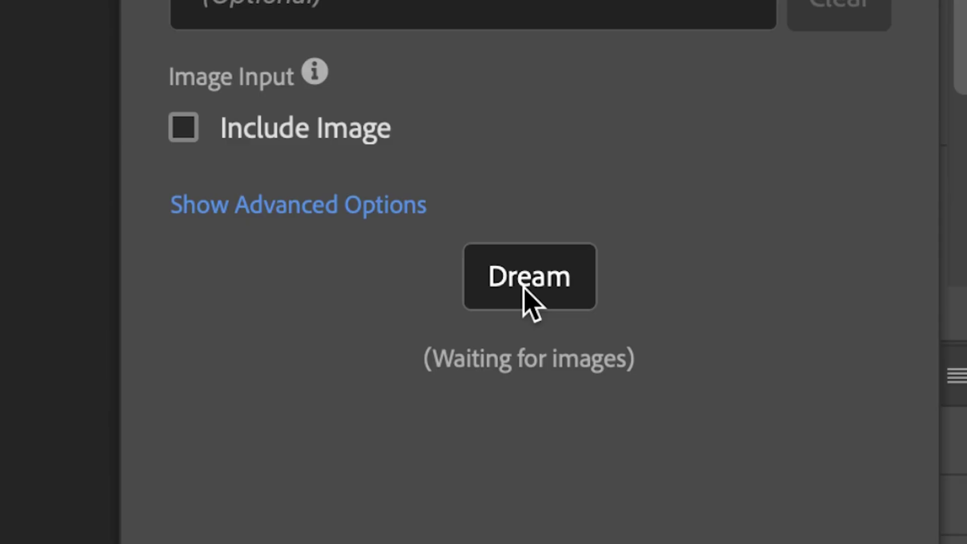
click(527, 301)
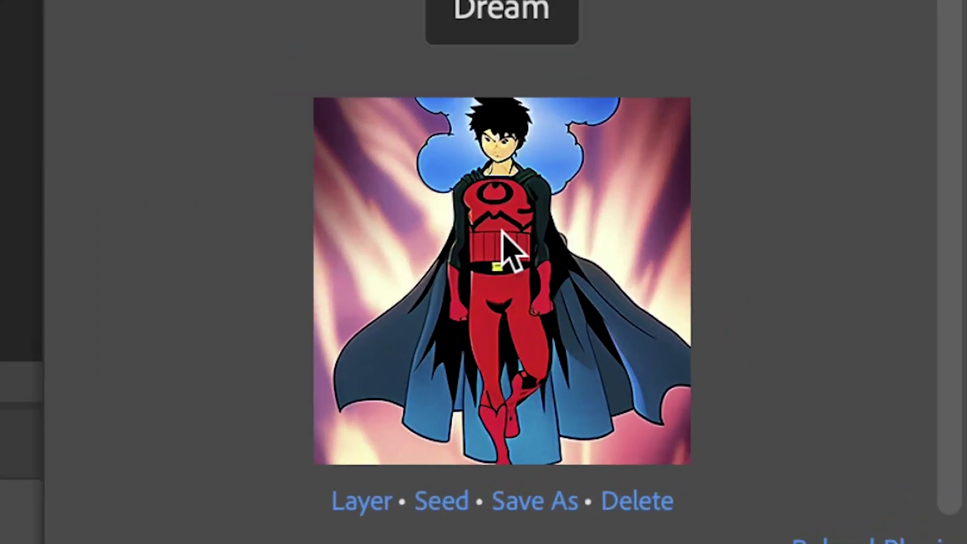
Step: Save the generated image as 2924437897.png and view it in Preview
click(522, 501)
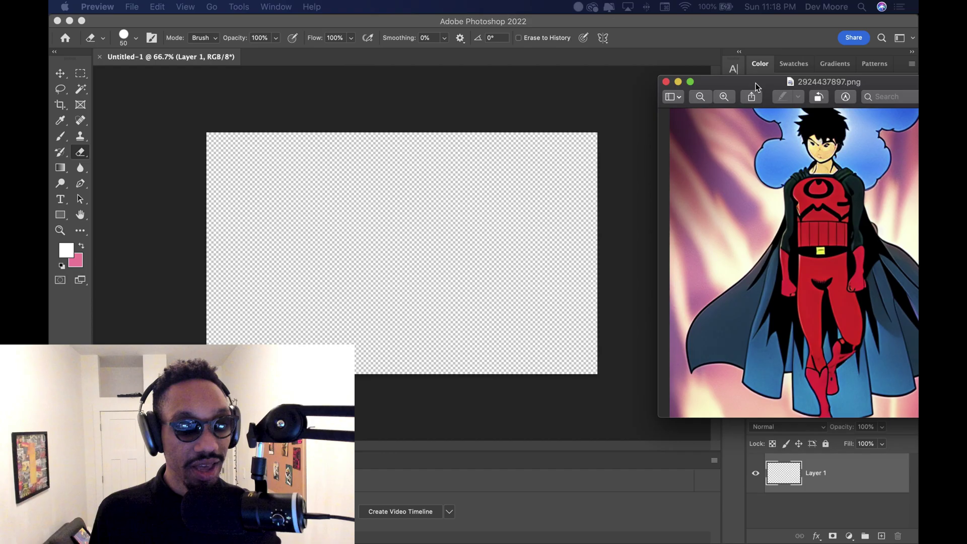
drag(756, 85, 517, 99)
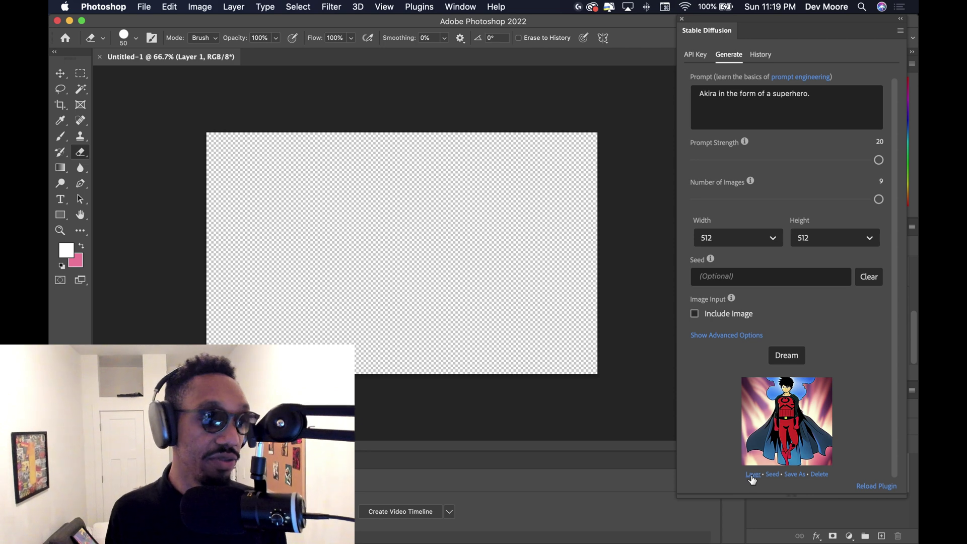
Step: Review the earlier superhero result in the plugin's History, then return to Generate
click(755, 53)
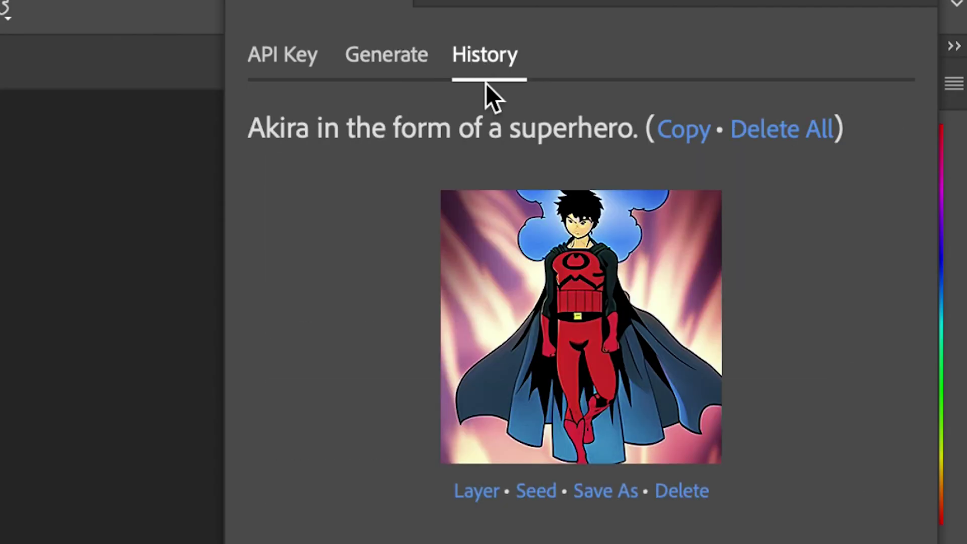
click(380, 55)
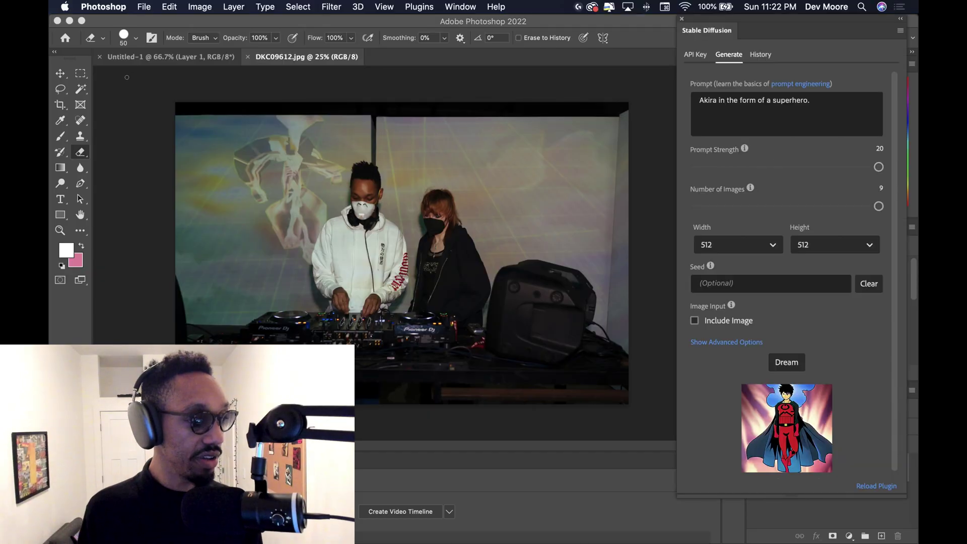
Step: Set Prompt Strength to 13, Number of Images to 3, and use the document content as image input
click(144, 7)
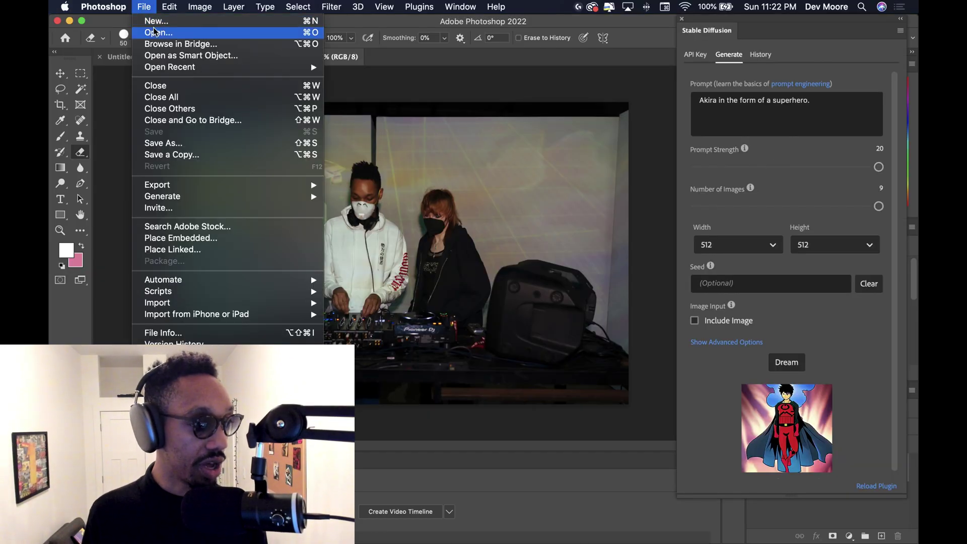
click(108, 97)
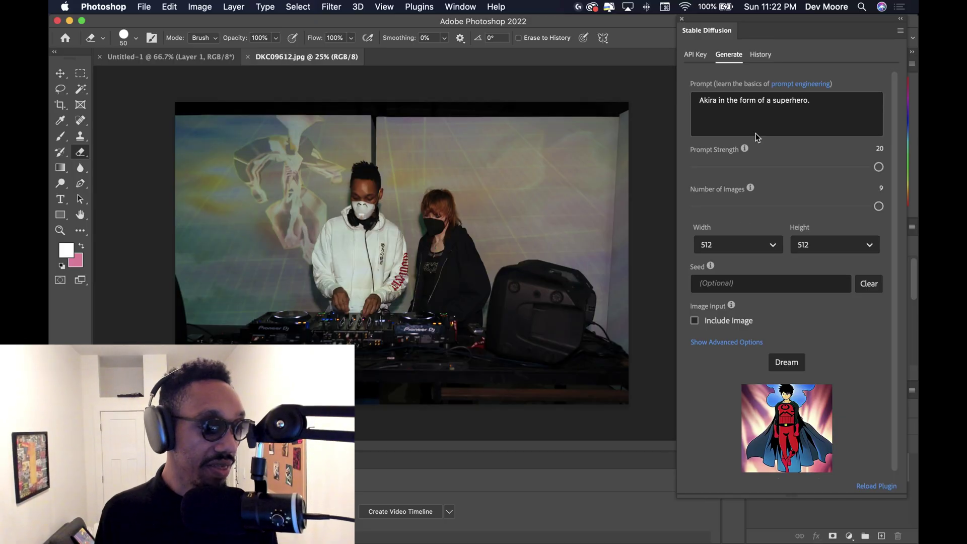
triple_click(747, 102)
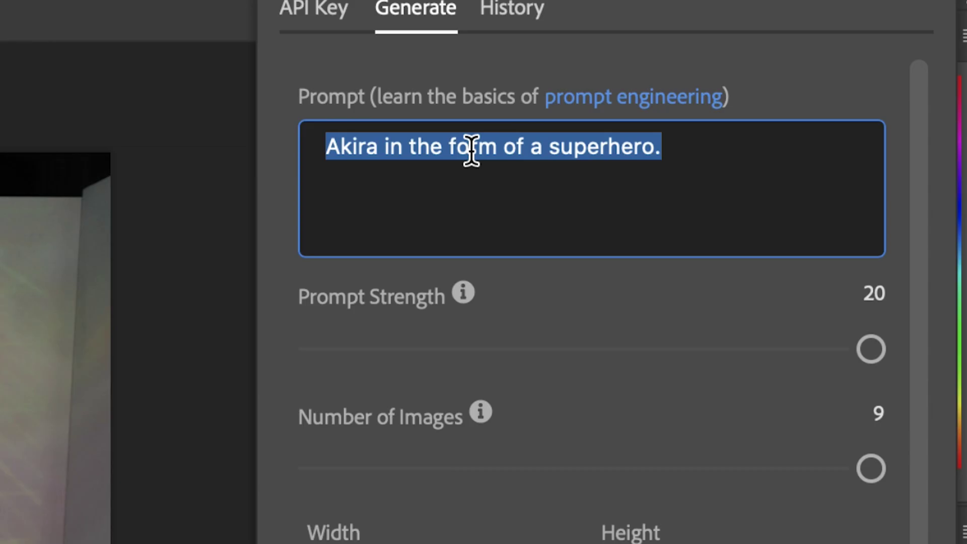
click(773, 179)
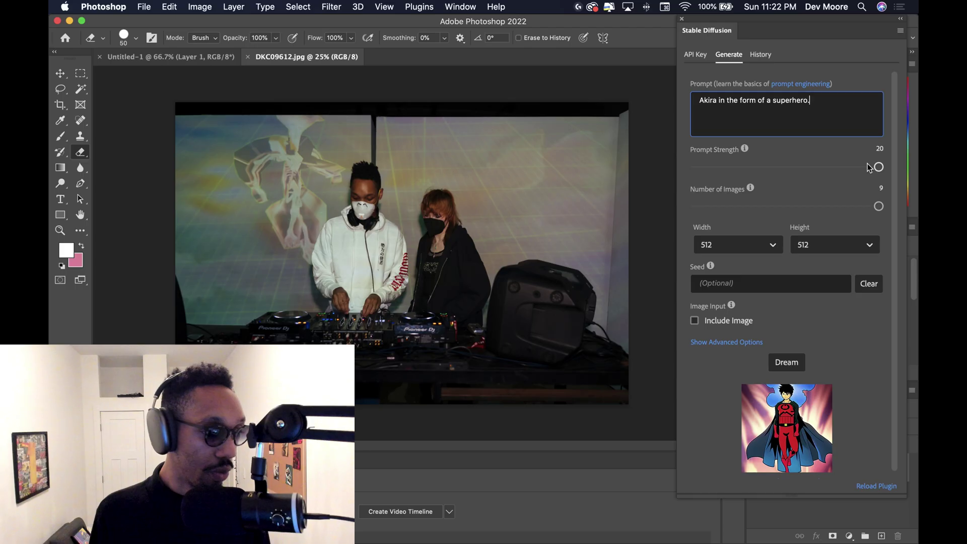
drag(877, 167, 809, 172)
drag(654, 364, 680, 360)
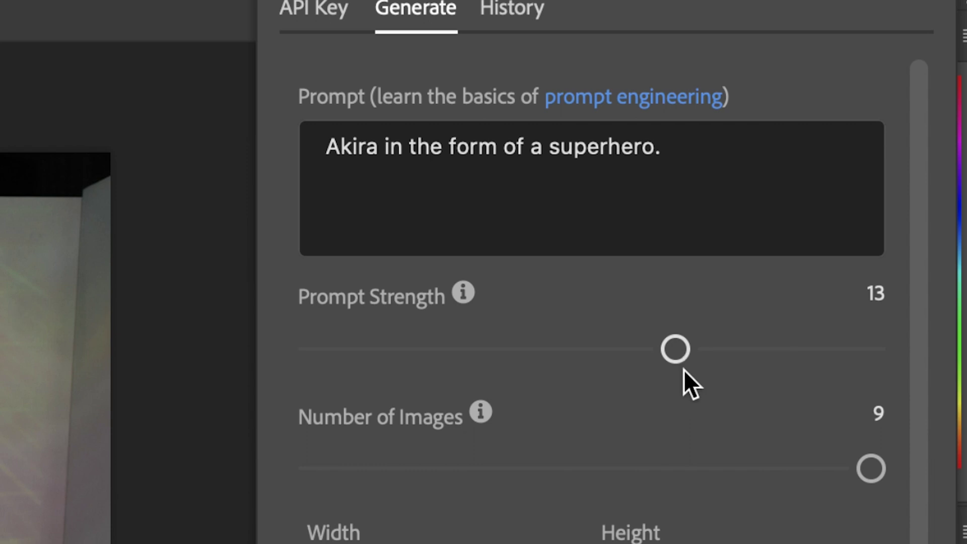
drag(844, 471, 473, 483)
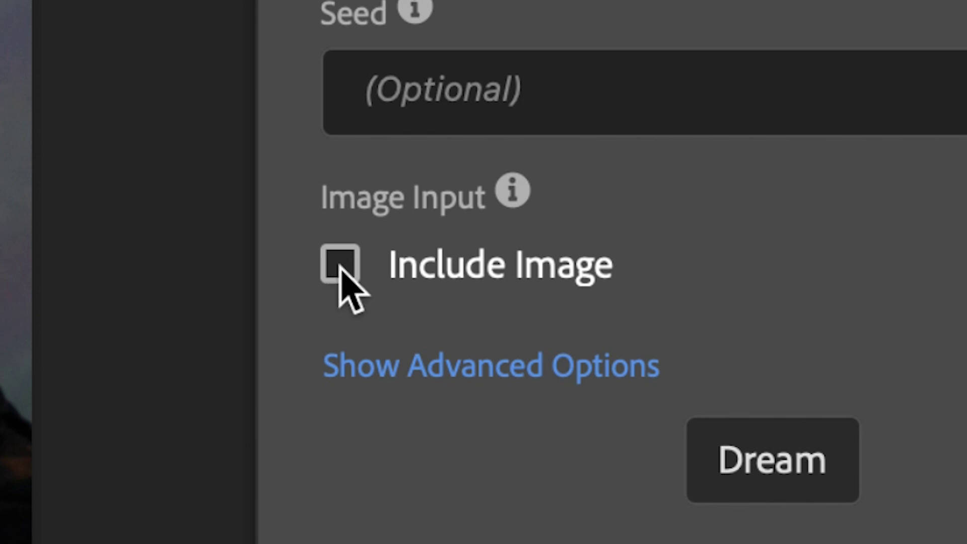
click(340, 274)
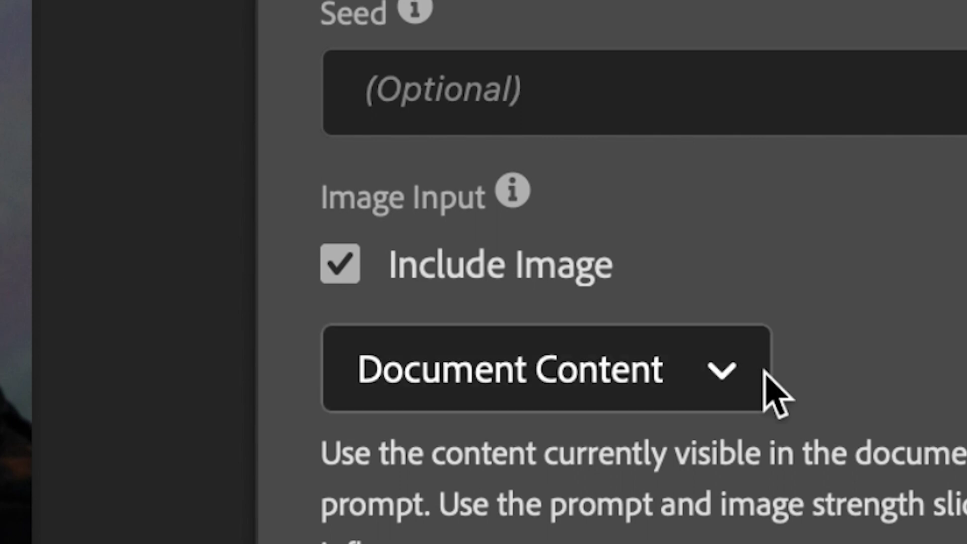
Step: Raise Image Strength from 50 to 80 for generating from the DJ photo
scroll(831, 357, down, 3)
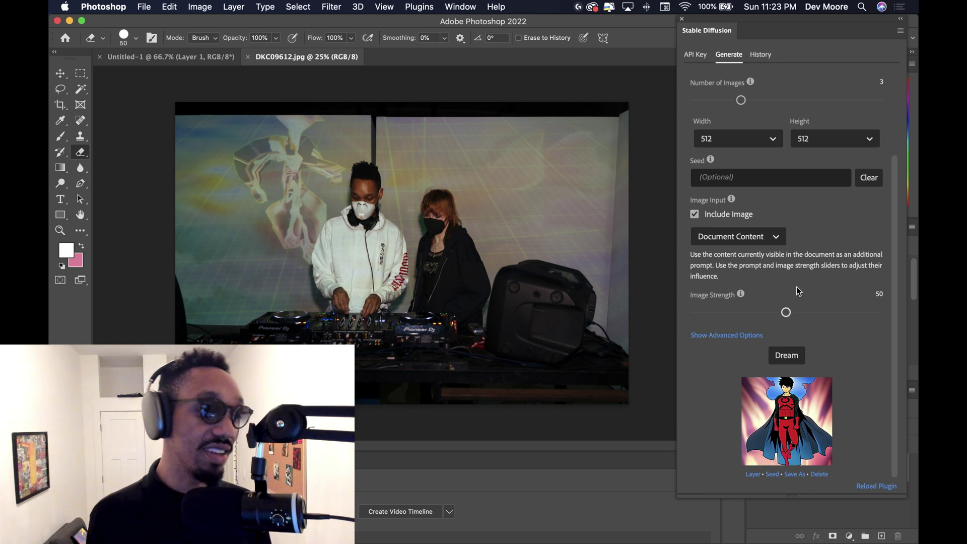
scroll(796, 286, up, 5)
scroll(796, 286, down, 5)
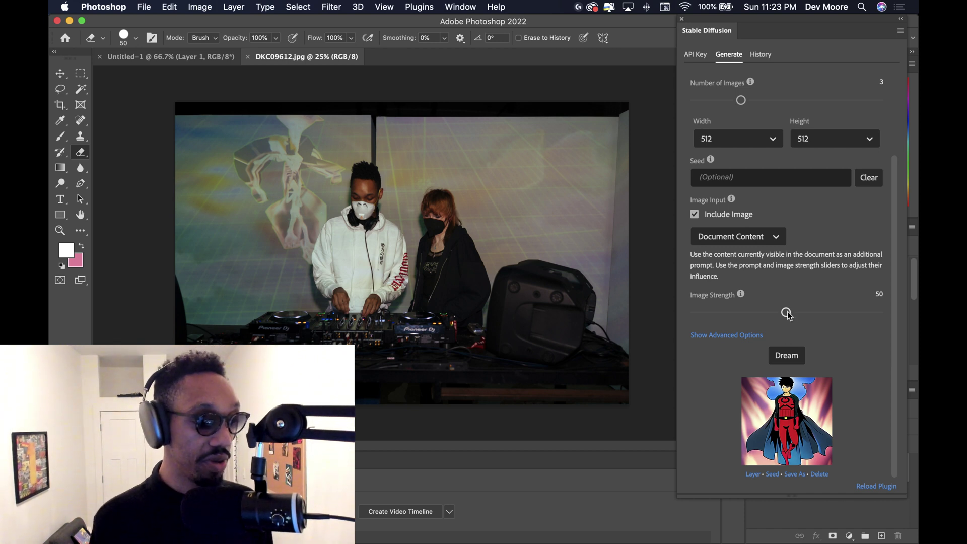
drag(789, 314, 845, 318)
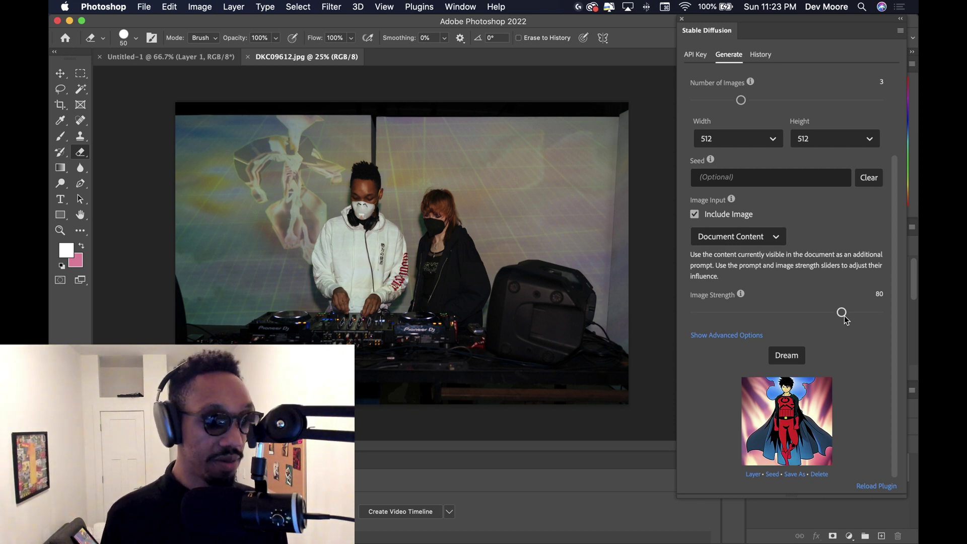
scroll(799, 182, up, 5)
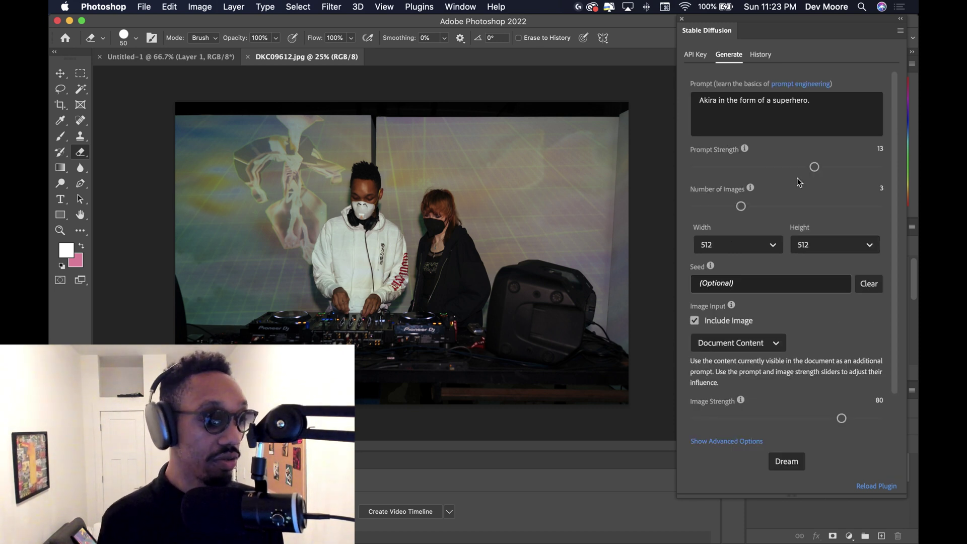
scroll(797, 177, down, 5)
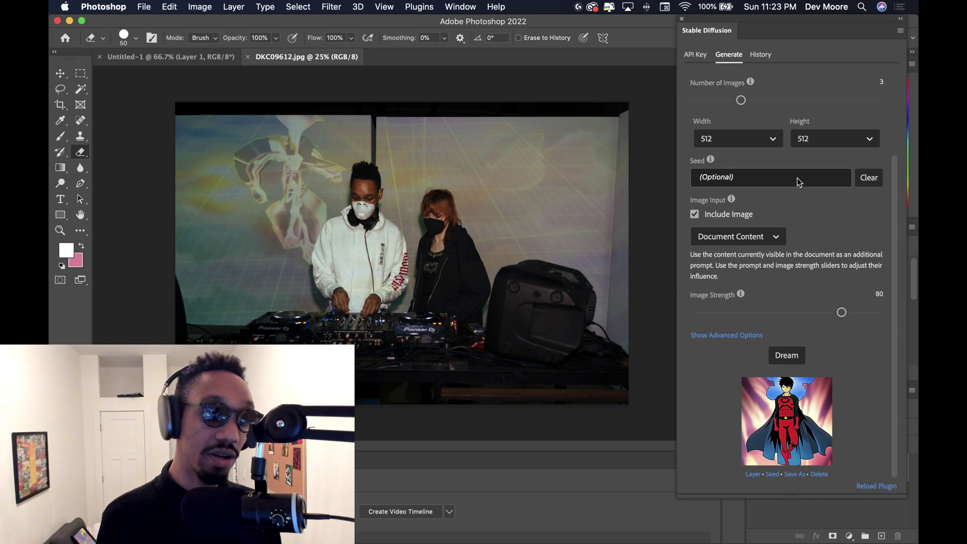
Step: Dream three anime-styled DJ variants and open the third, 220585561.png, in Preview
click(789, 354)
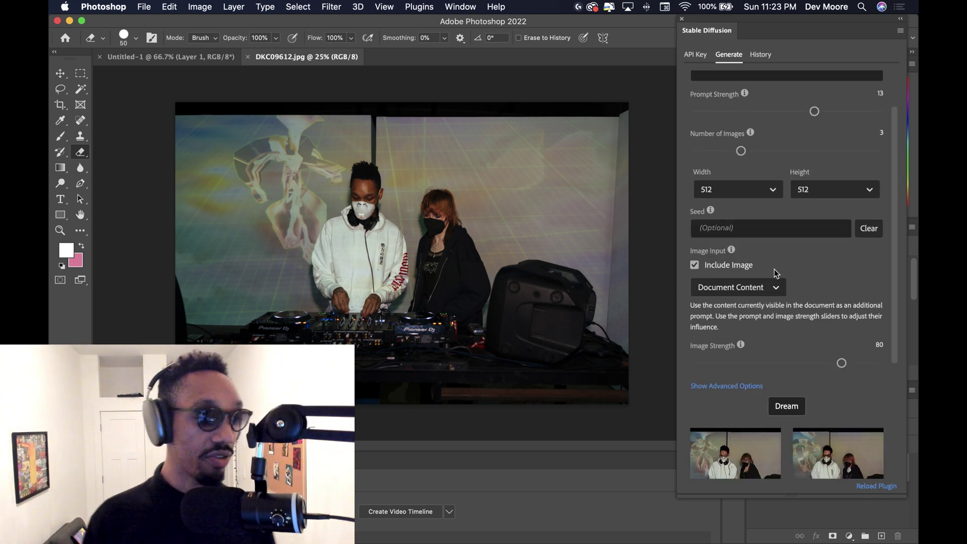
scroll(779, 323, down, 5)
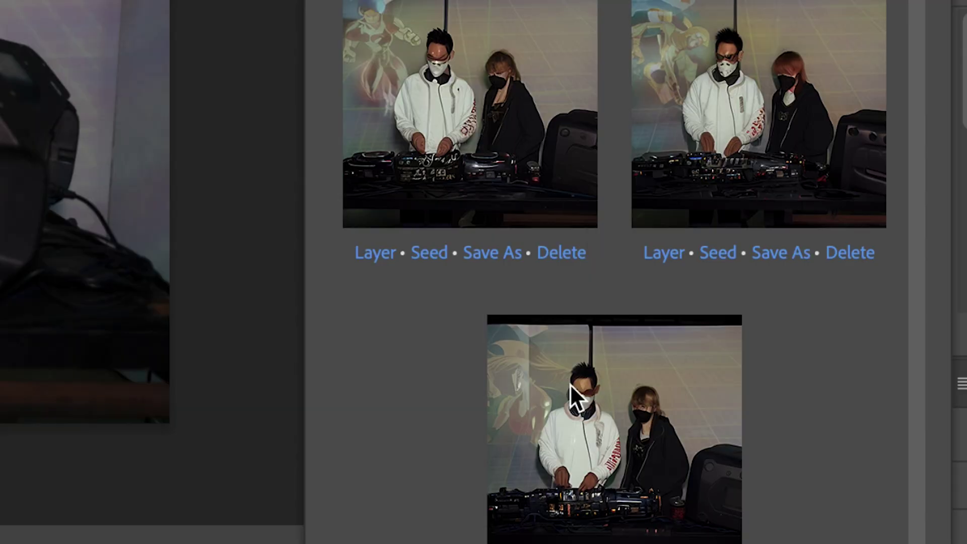
click(572, 399)
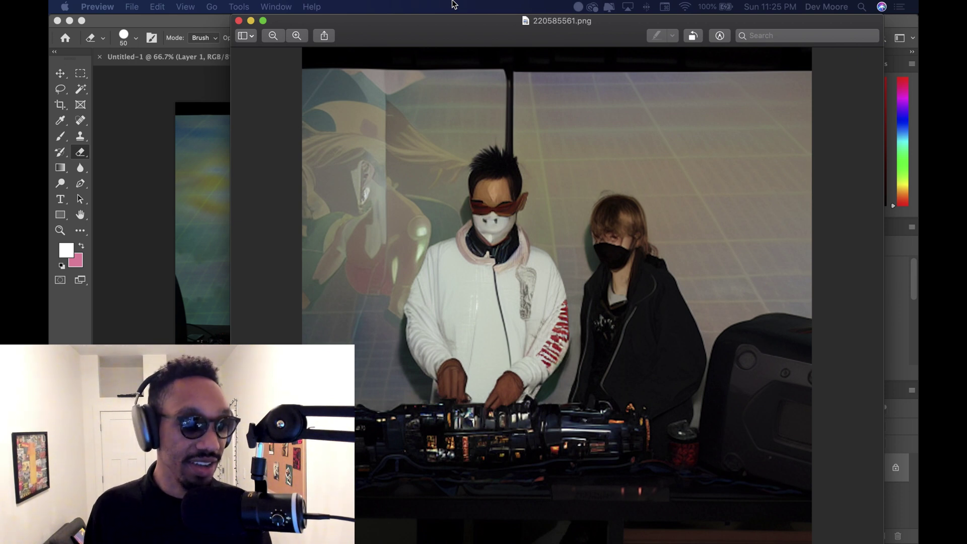
Step: Close the Preview window showing 220585561.png
drag(452, 3, 356, 3)
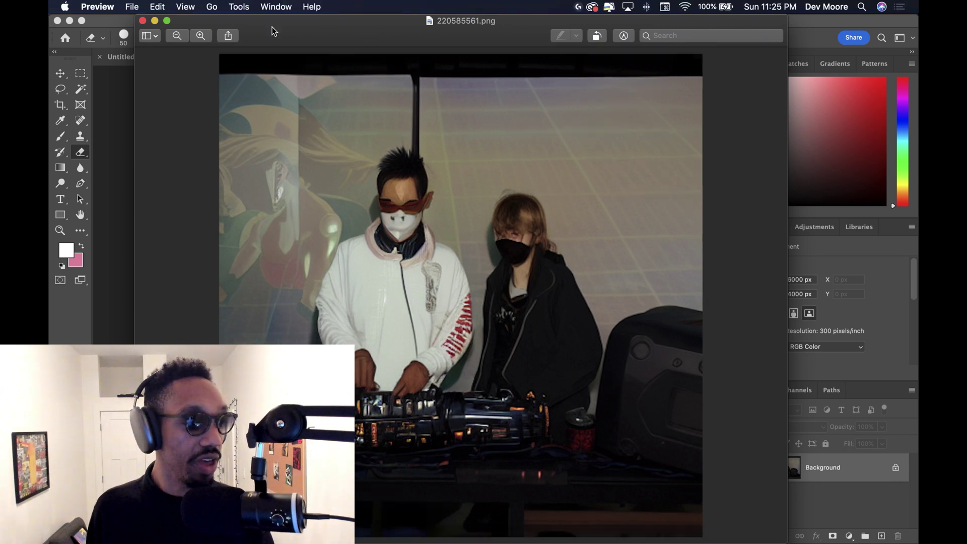
click(142, 21)
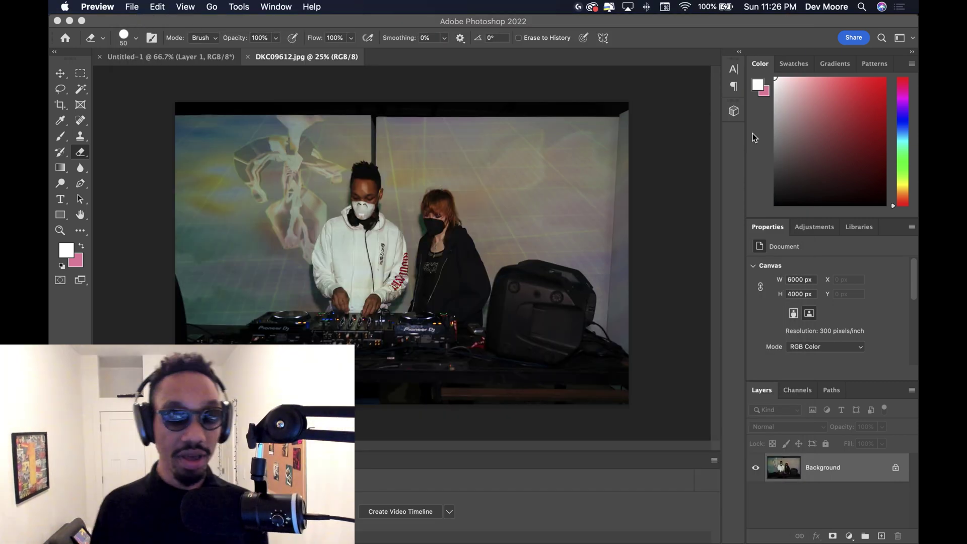